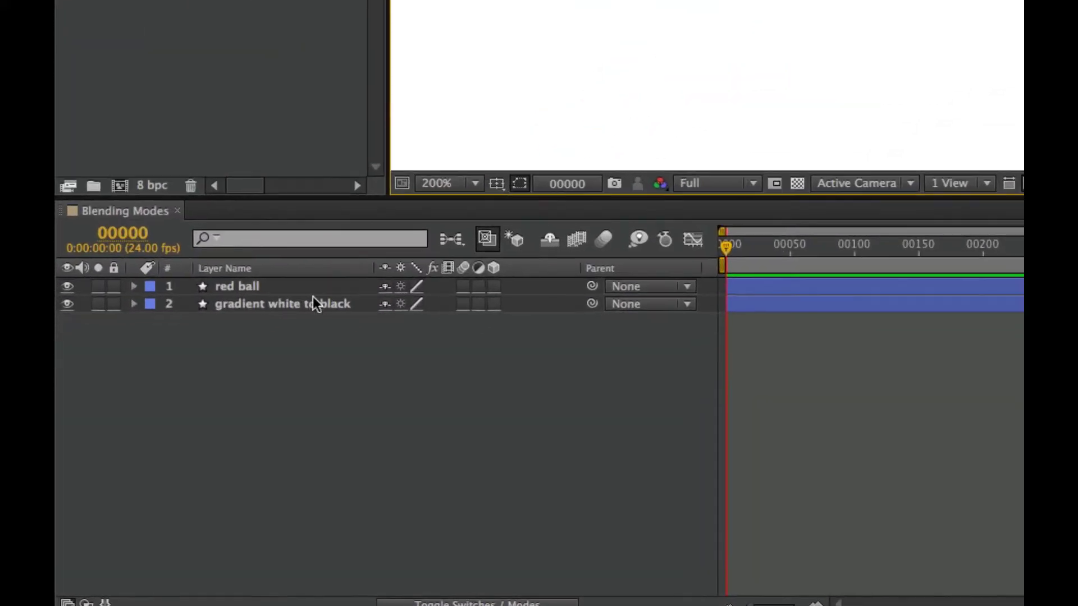
Select the white-to-black gradient layer and turn on the red ball layer's visibility.
{"action": "left_click", "coordinate": [304, 305]}
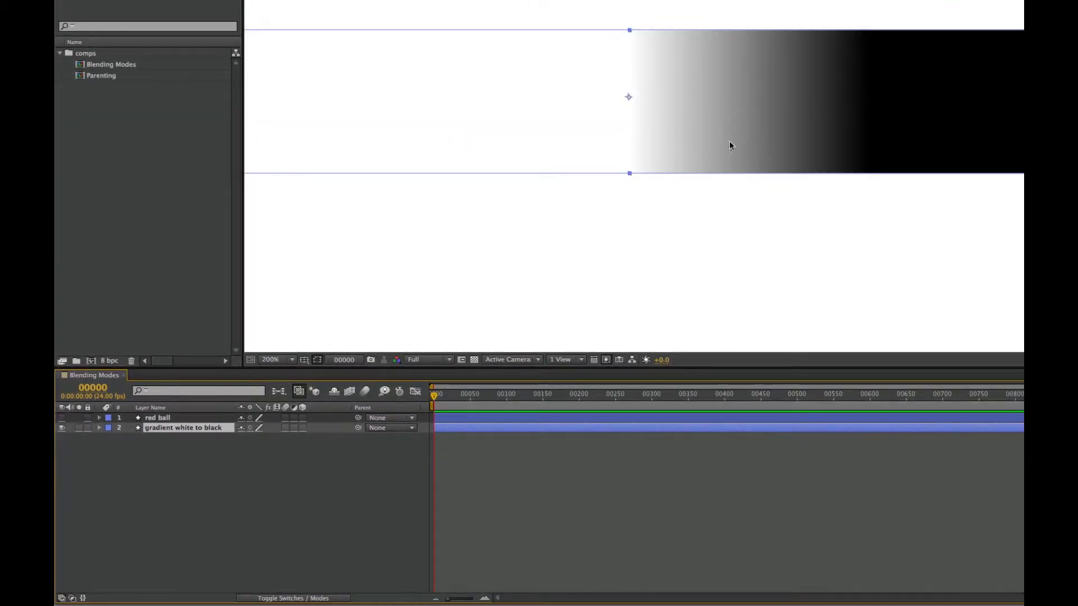
{"action": "left_click", "coordinate": [61, 418]}
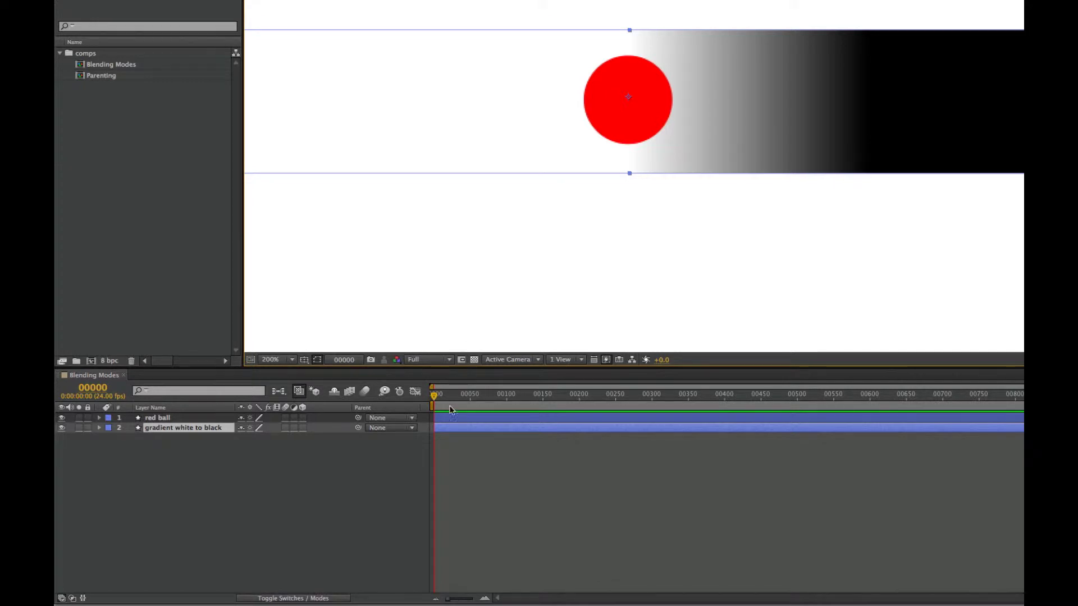
Drag the red ball from the white area onto the black end, then back to the grey middle.
{"action": "left_click", "coordinate": [627, 100]}
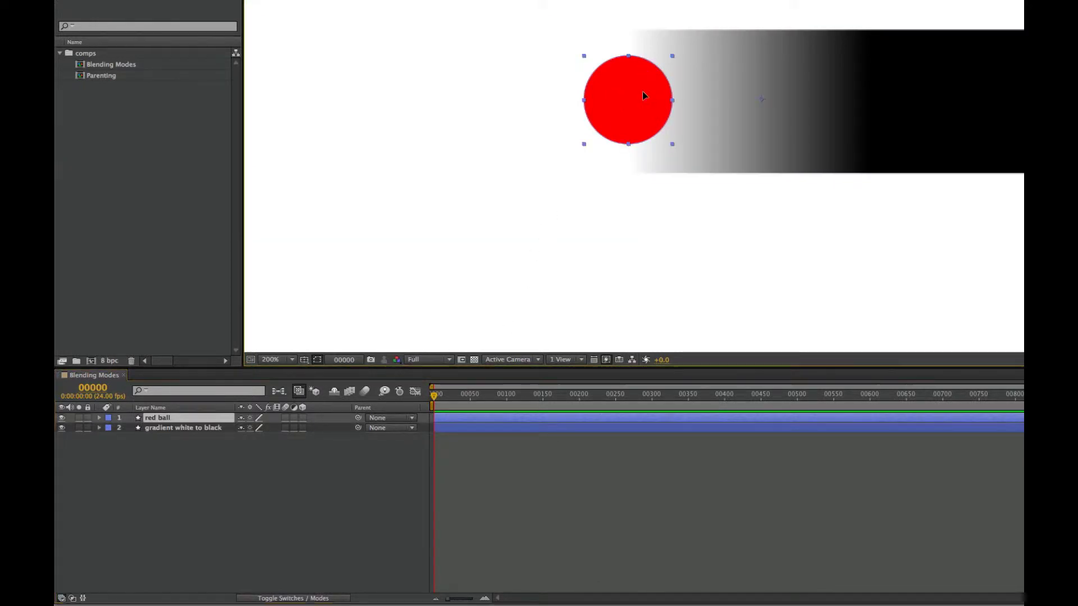
{"action": "mouse_move", "coordinate": [643, 97]}
{"action": "left_mouse_down"}
{"action": "mouse_move", "coordinate": [982, 86]}
{"action": "mouse_move", "coordinate": [700, 99]}
{"action": "mouse_move", "coordinate": [720, 152]}
{"action": "mouse_move", "coordinate": [801, 67]}
{"action": "mouse_move", "coordinate": [676, 38]}
{"action": "mouse_move", "coordinate": [817, 127]}
{"action": "left_mouse_up"}
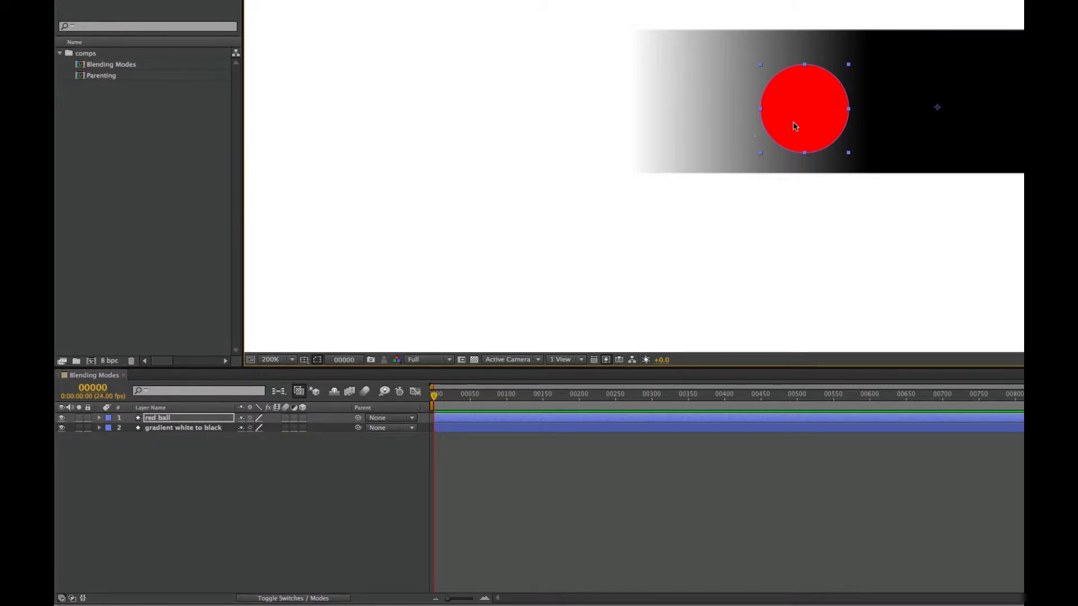
{"action": "left_click_drag", "start_coordinate": [798, 125], "coordinate": [636, 127]}
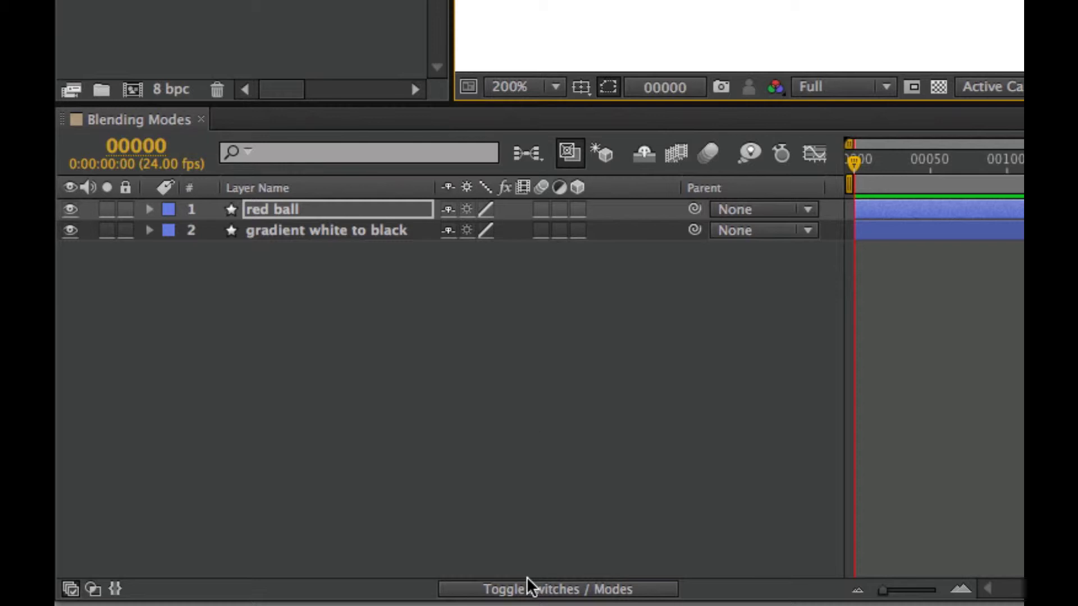
Show the Modes column and open the red ball's blending mode list.
{"action": "left_click", "coordinate": [602, 594]}
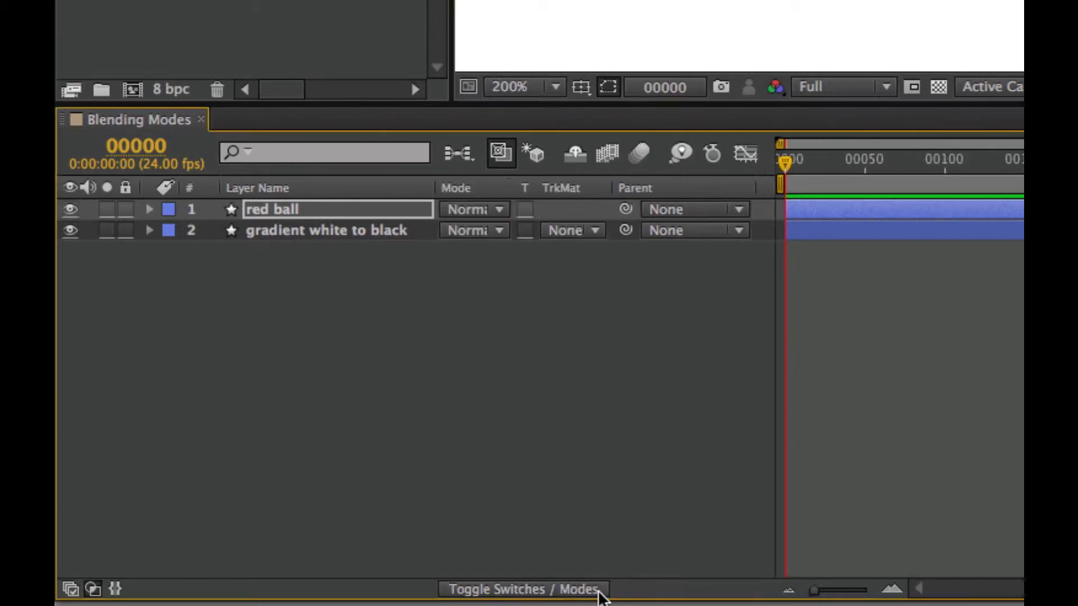
{"action": "left_click", "coordinate": [502, 209]}
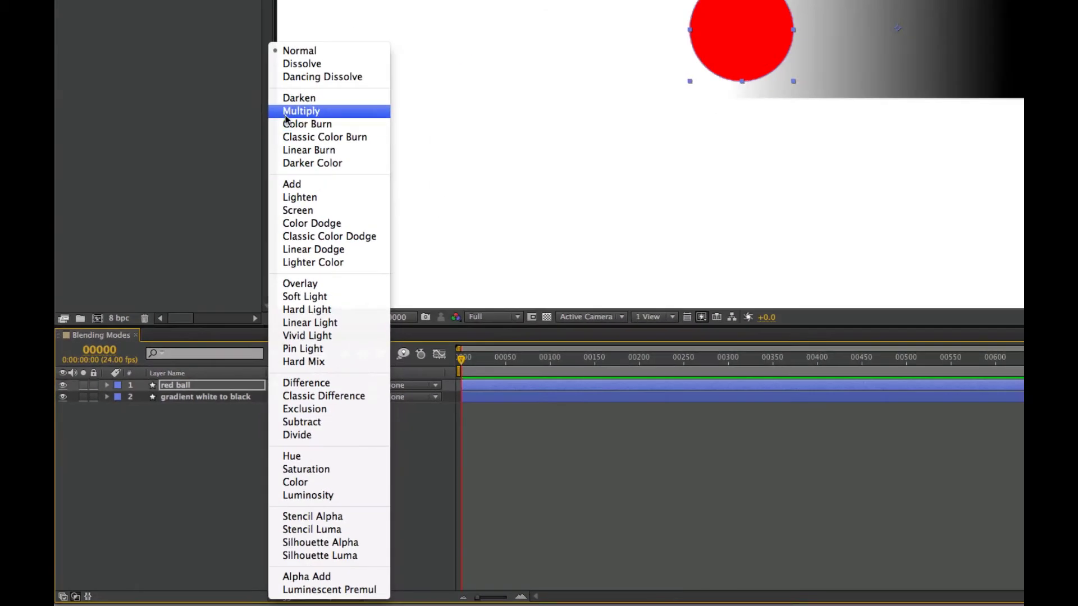
Set the red ball to Multiply and bring the circle into view over the gradient.
{"action": "left_click", "coordinate": [301, 111]}
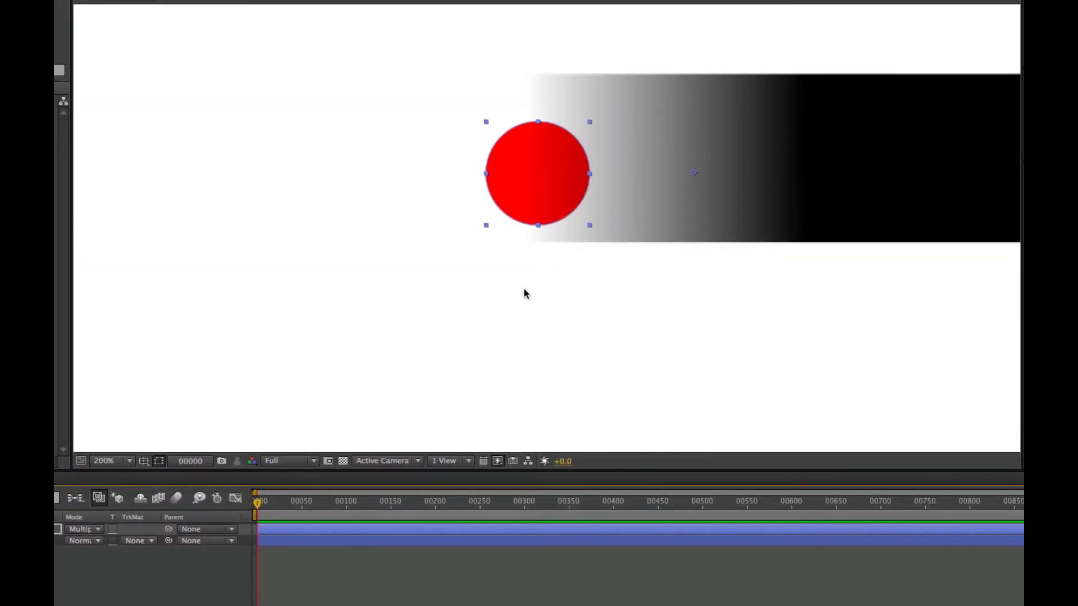
{"action": "scroll", "coordinate": [523, 289], "scroll_direction": "down", "scroll_amount": 10}
{"action": "scroll", "coordinate": [524, 293], "scroll_direction": "up", "scroll_amount": 5}
{"action": "scroll", "coordinate": [524, 293], "scroll_direction": "up", "scroll_amount": 5}
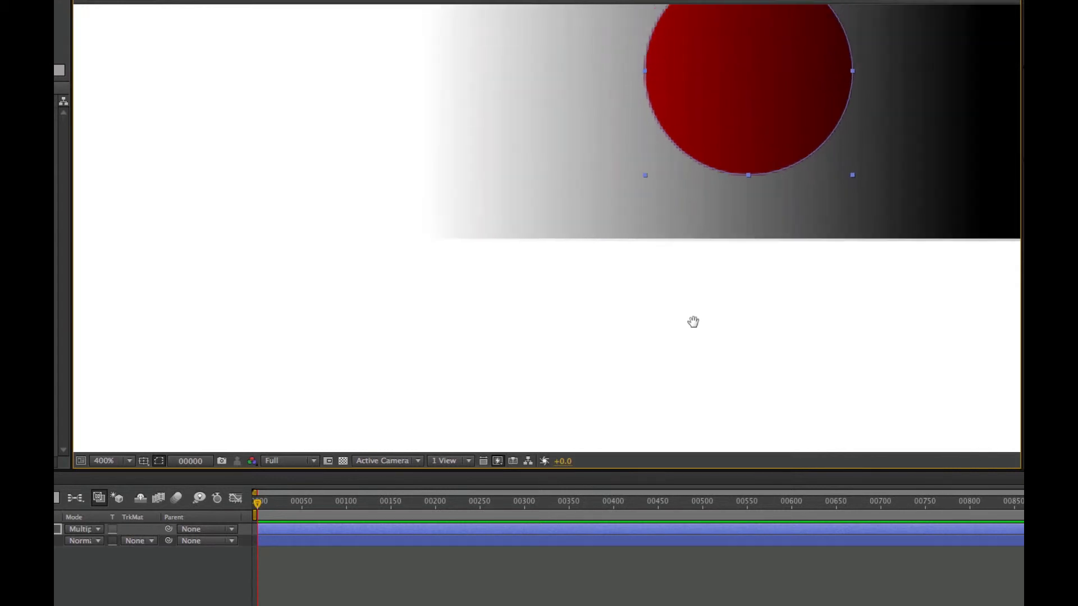
{"action": "left_click_drag", "start_coordinate": [767, 267], "coordinate": [460, 328]}
{"action": "left_click_drag", "start_coordinate": [459, 258], "coordinate": [495, 195]}
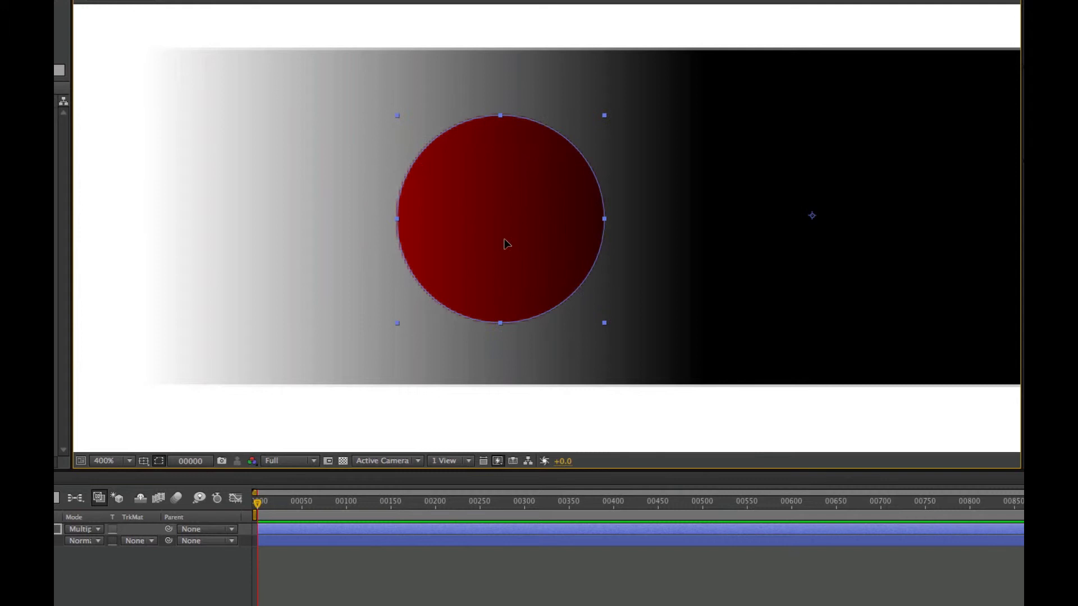
Drag the Multiply ball into darker grey, toward the white end, then back onto the gradient.
{"action": "mouse_move", "coordinate": [493, 232]}
{"action": "left_mouse_down"}
{"action": "mouse_move", "coordinate": [605, 238]}
{"action": "mouse_move", "coordinate": [765, 201]}
{"action": "mouse_move", "coordinate": [994, 245]}
{"action": "mouse_move", "coordinate": [241, 215]}
{"action": "left_mouse_up"}
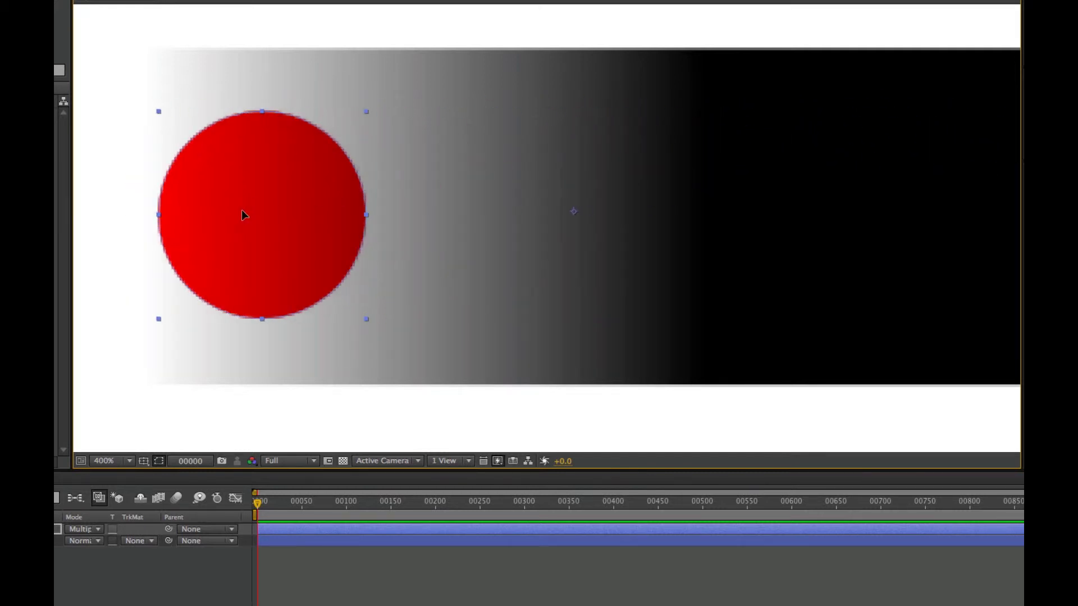
{"action": "left_click_drag", "start_coordinate": [242, 216], "coordinate": [83, 197]}
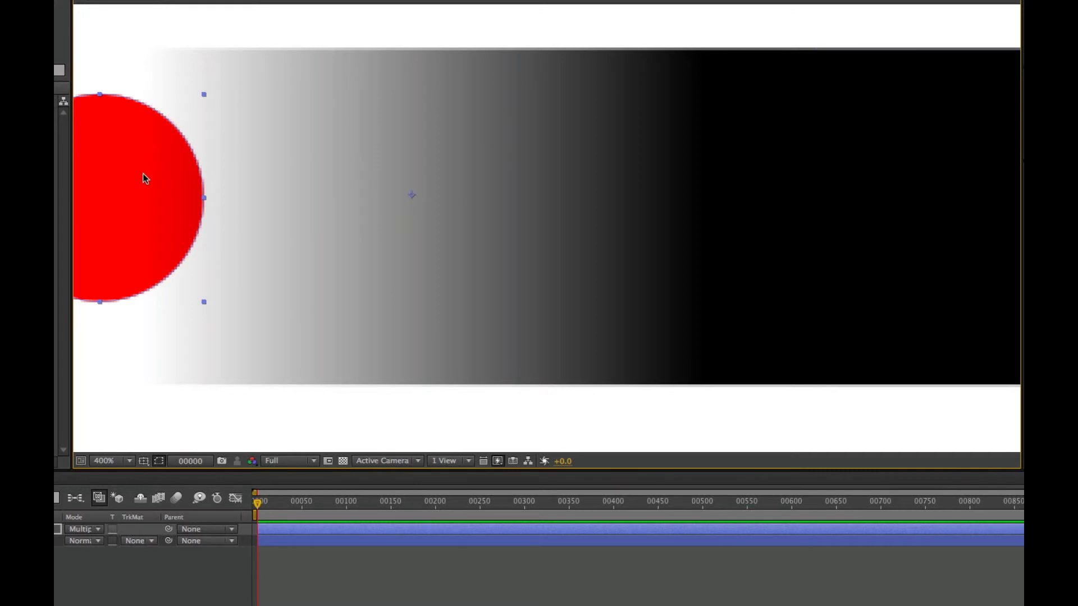
{"action": "left_click_drag", "start_coordinate": [142, 174], "coordinate": [392, 202]}
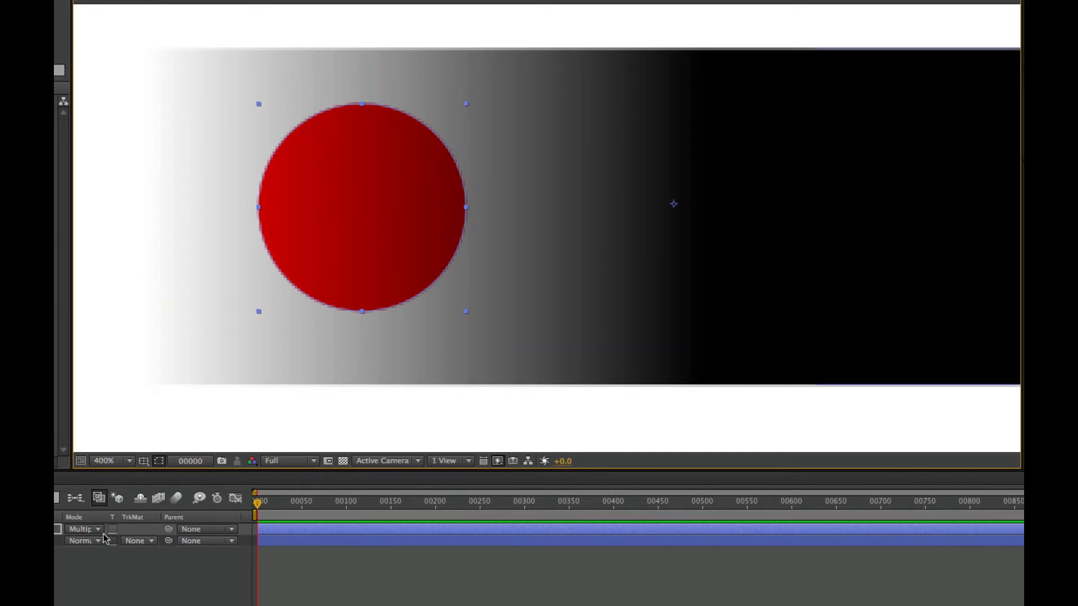
Switch the ball to Screen and drag it toward white, into black, then back to lighter grey.
{"action": "left_click", "coordinate": [84, 529]}
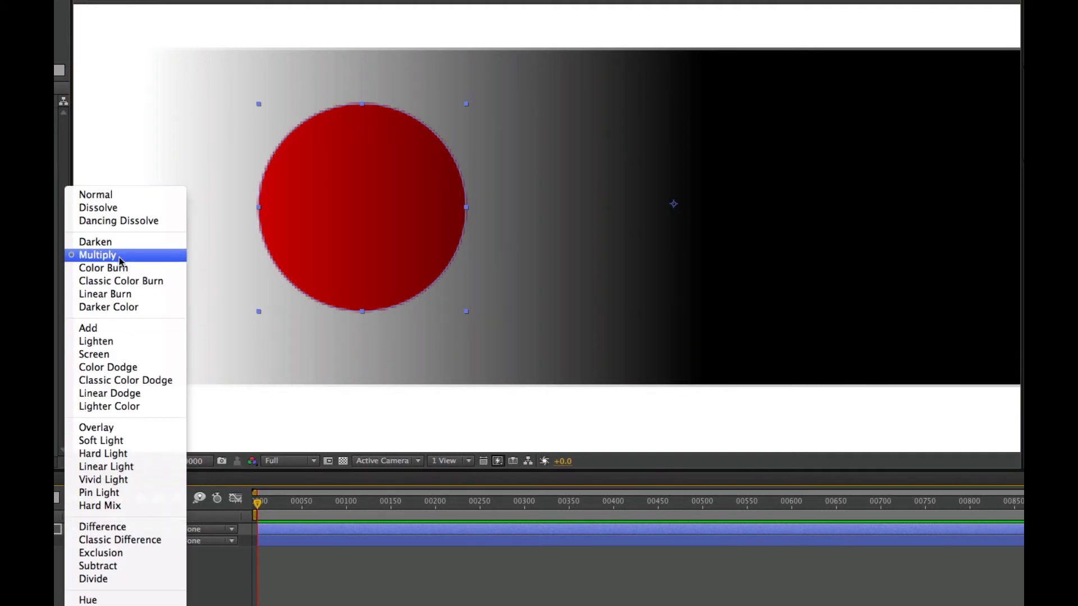
{"action": "left_click", "coordinate": [94, 354]}
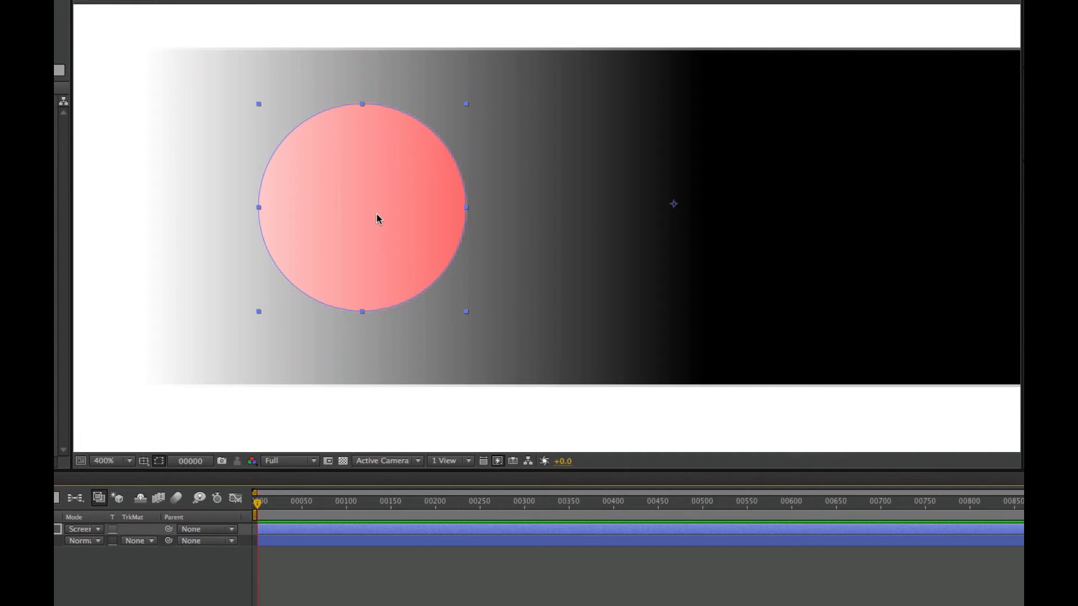
{"action": "left_click_drag", "start_coordinate": [376, 219], "coordinate": [165, 210]}
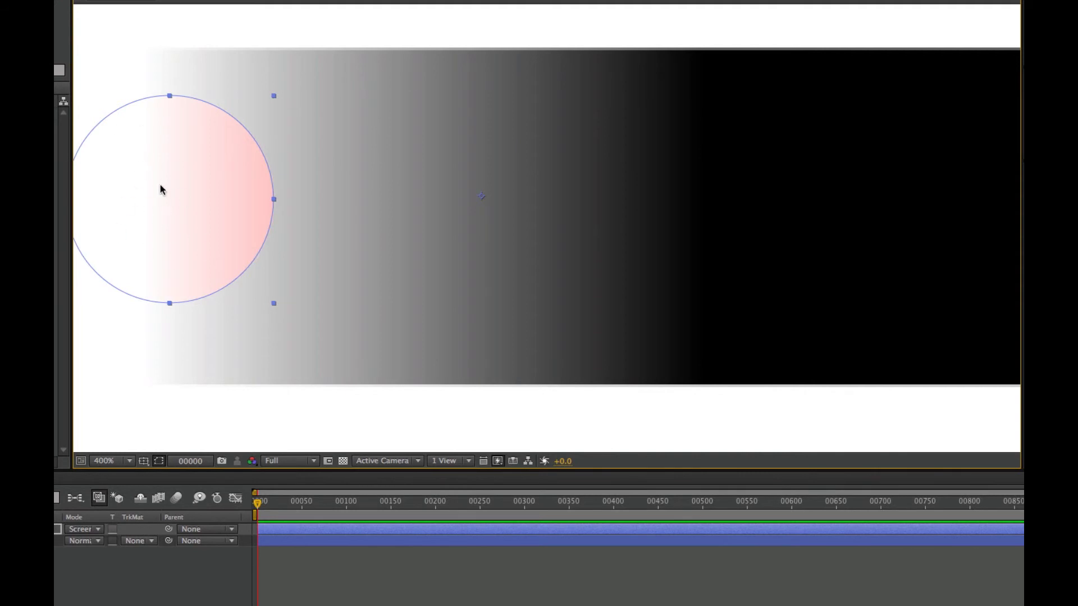
{"action": "left_click_drag", "start_coordinate": [130, 191], "coordinate": [720, 204]}
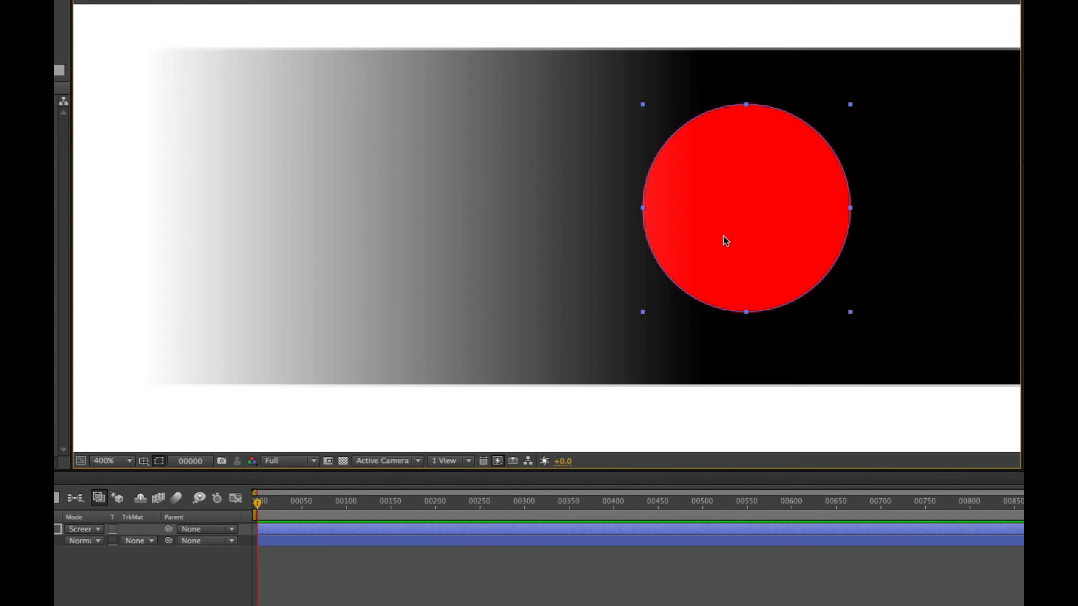
{"action": "left_click_drag", "start_coordinate": [725, 240], "coordinate": [369, 246]}
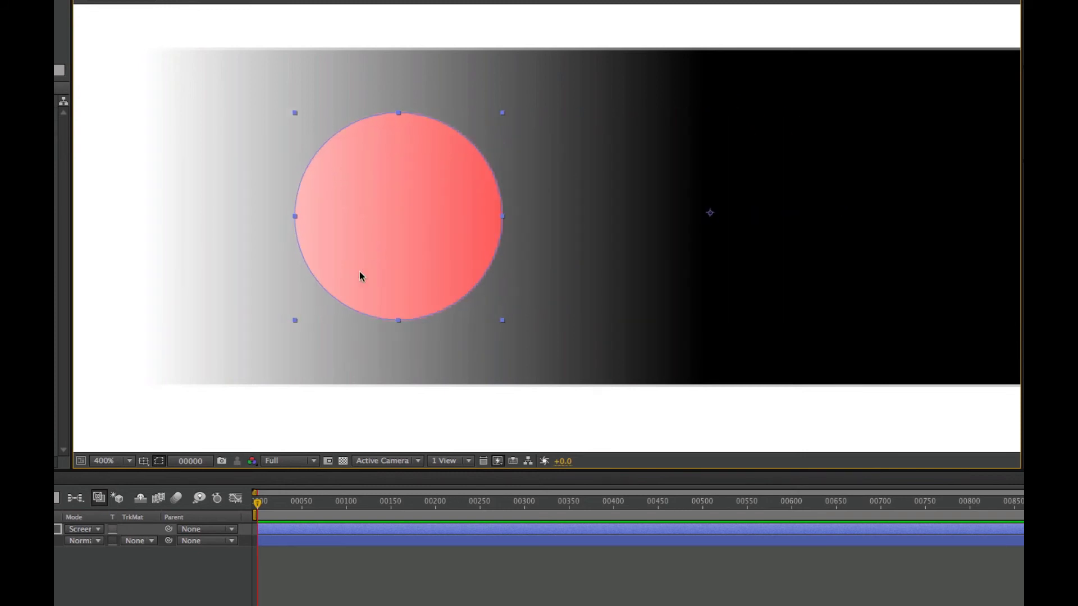
Switch the ball to Overlay and drag it across the gradient.
{"action": "left_click", "coordinate": [84, 529]}
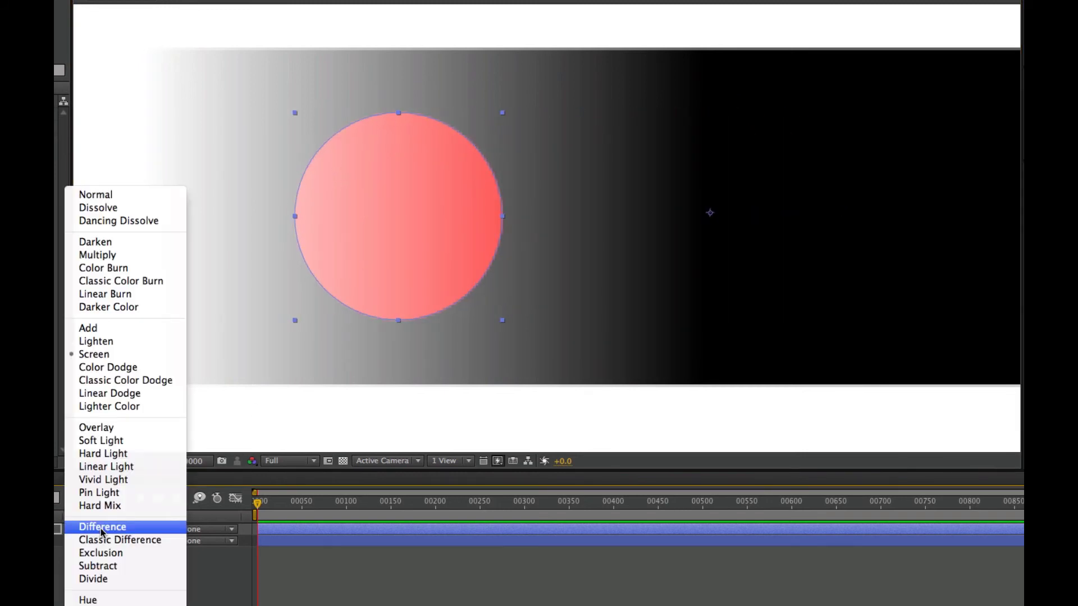
{"action": "left_click", "coordinate": [96, 428]}
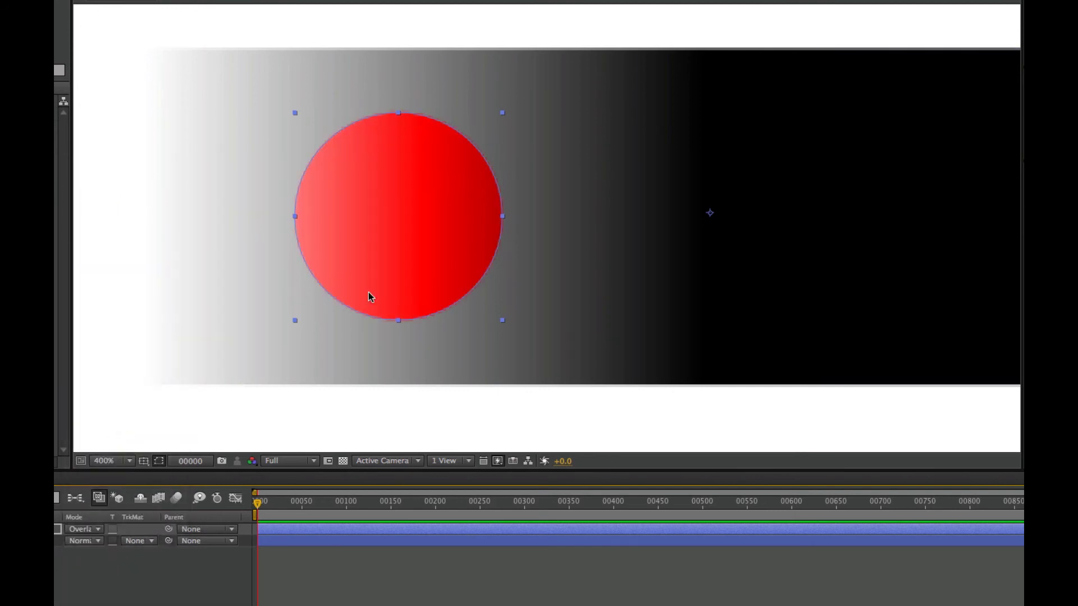
{"action": "mouse_move", "coordinate": [412, 218]}
{"action": "left_mouse_down"}
{"action": "mouse_move", "coordinate": [746, 206]}
{"action": "mouse_move", "coordinate": [117, 199]}
{"action": "mouse_move", "coordinate": [248, 210]}
{"action": "left_mouse_up"}
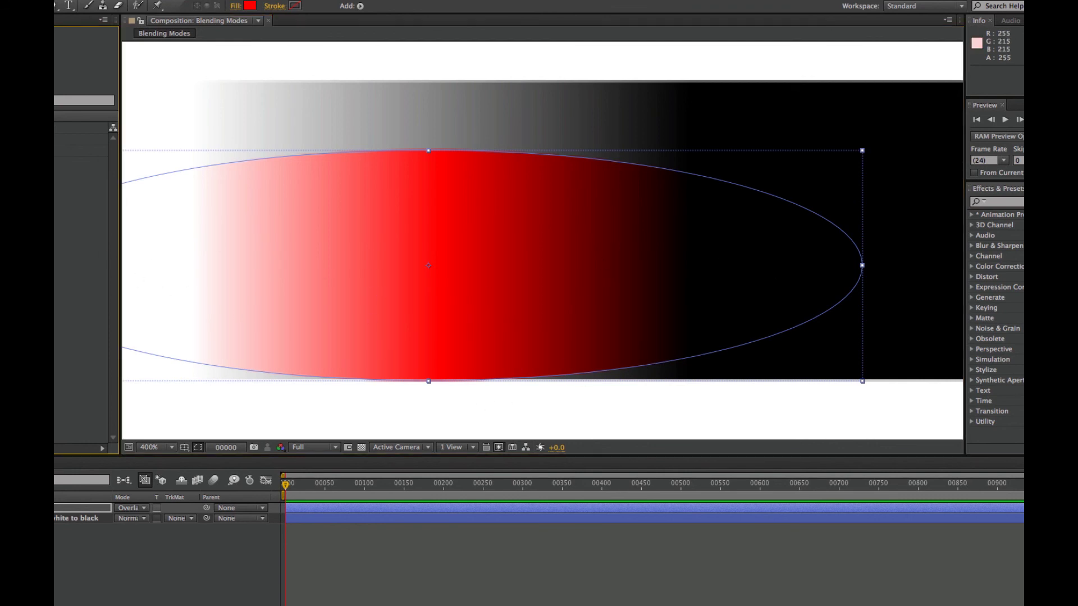
Set the stretched red ellipse's blending mode back to Normal in the timeline.
{"action": "left_click", "coordinate": [144, 509]}
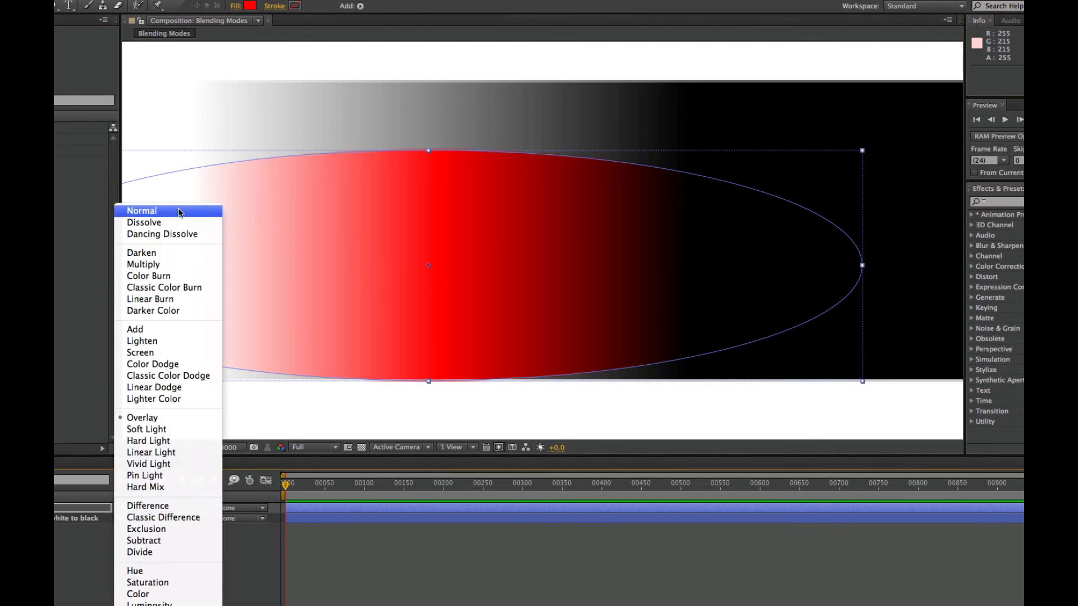
{"action": "left_click", "coordinate": [178, 211]}
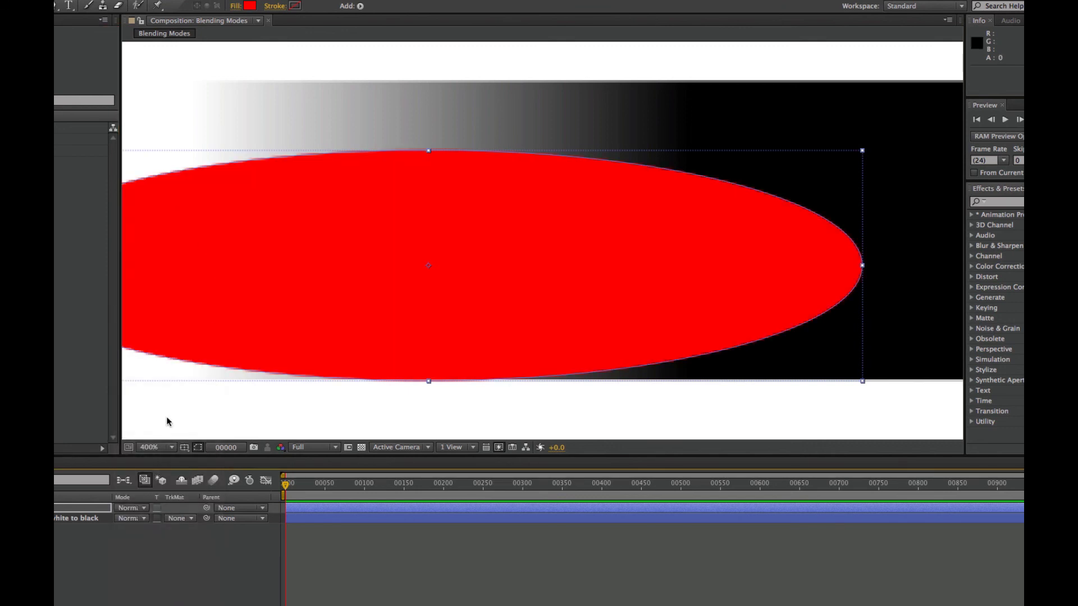